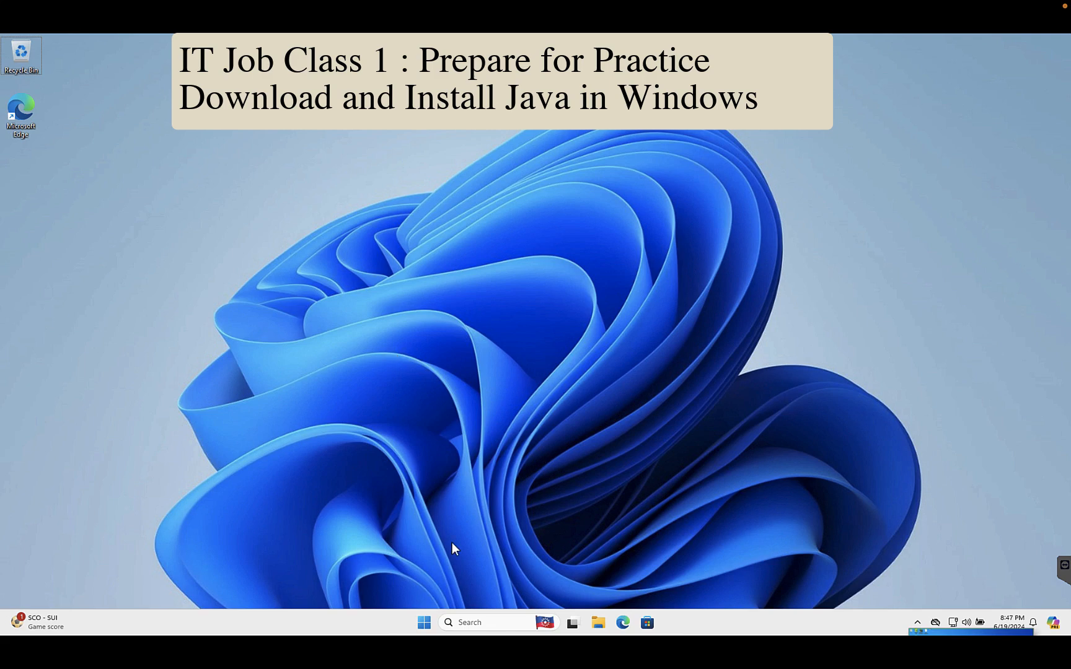
Step: Open Notepad and start a new blank note with two empty lines at its beginning
click(463, 622)
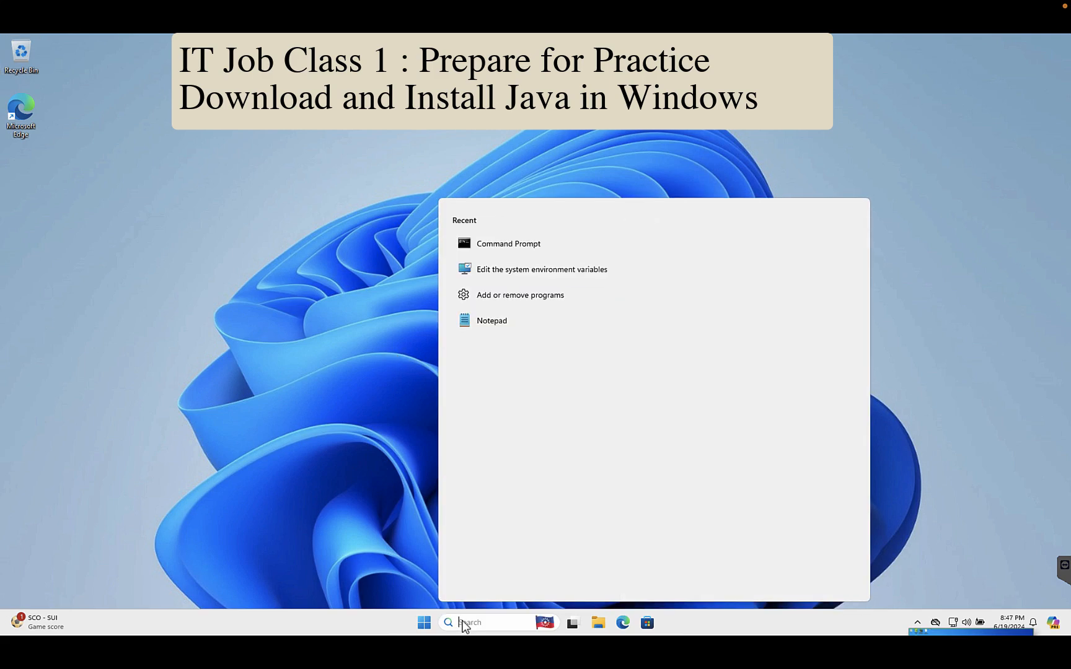
text(note)
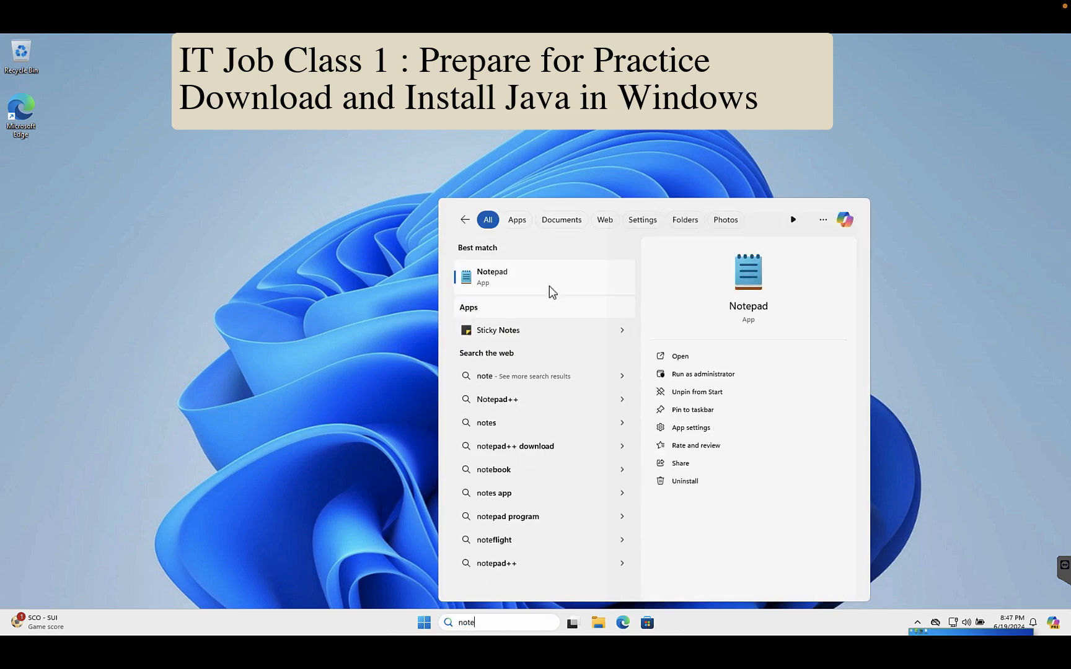
click(542, 282)
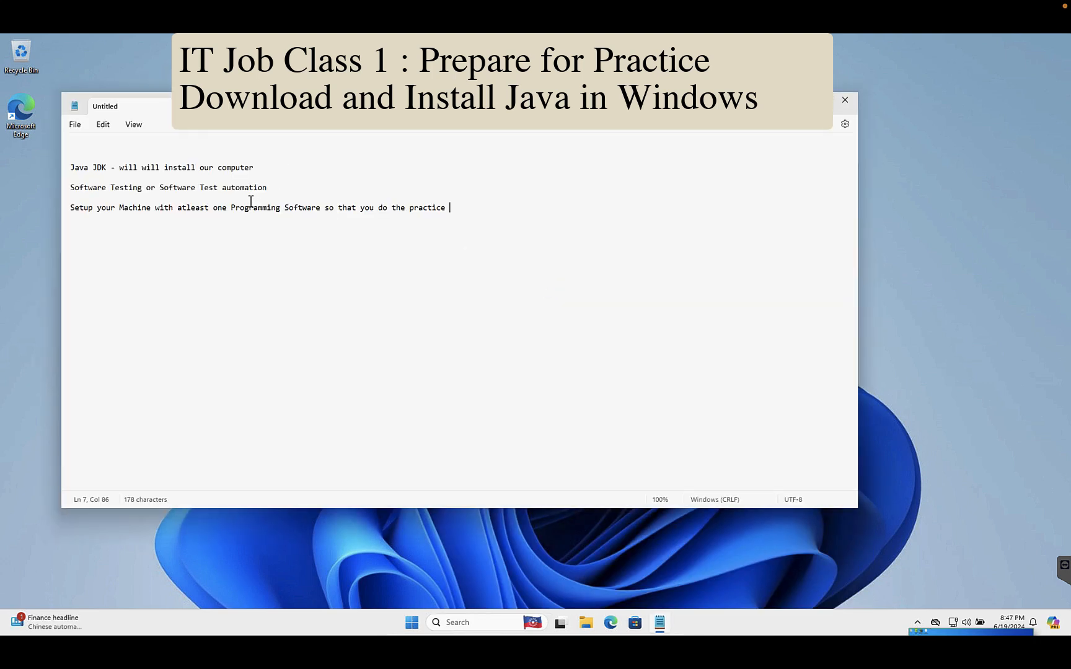
key(ctrl+n)
key(Return)
key(Return)
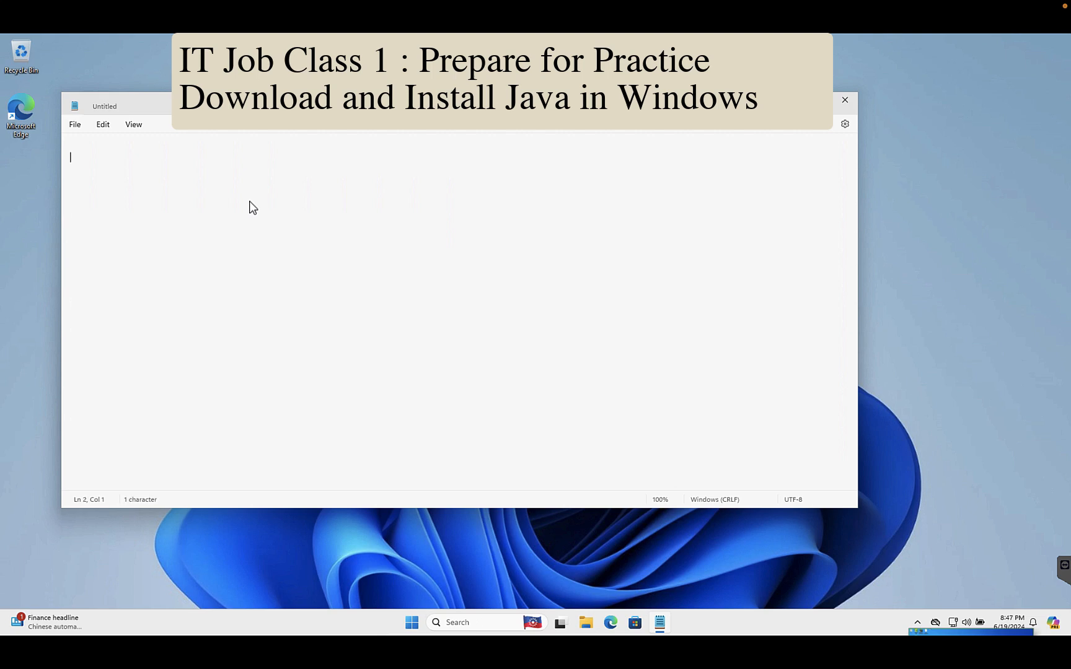
Step: Write the lines "- Download Java In our Computer" and "- Install it" in the new note
text(- Download Java In our Computer)
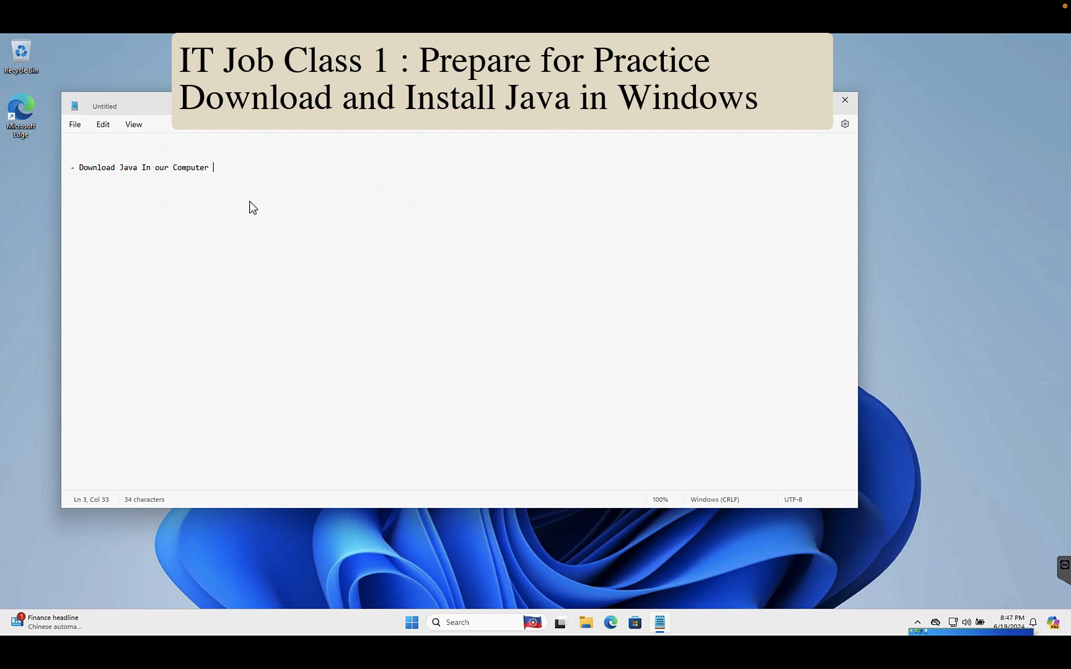
key(Return)
text(- )
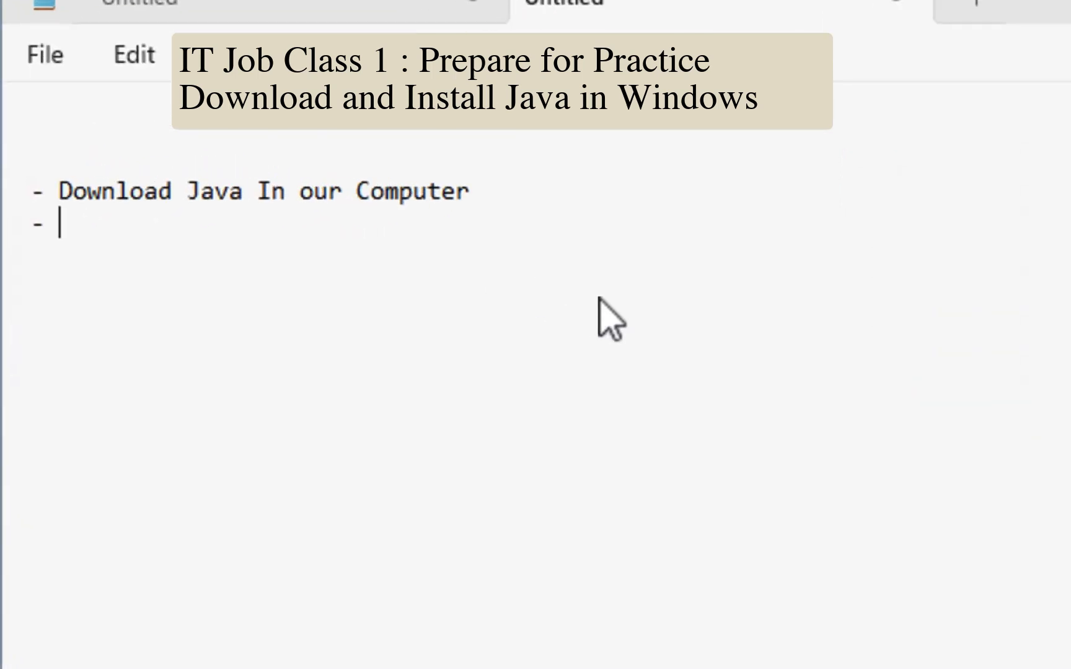
text(Install it)
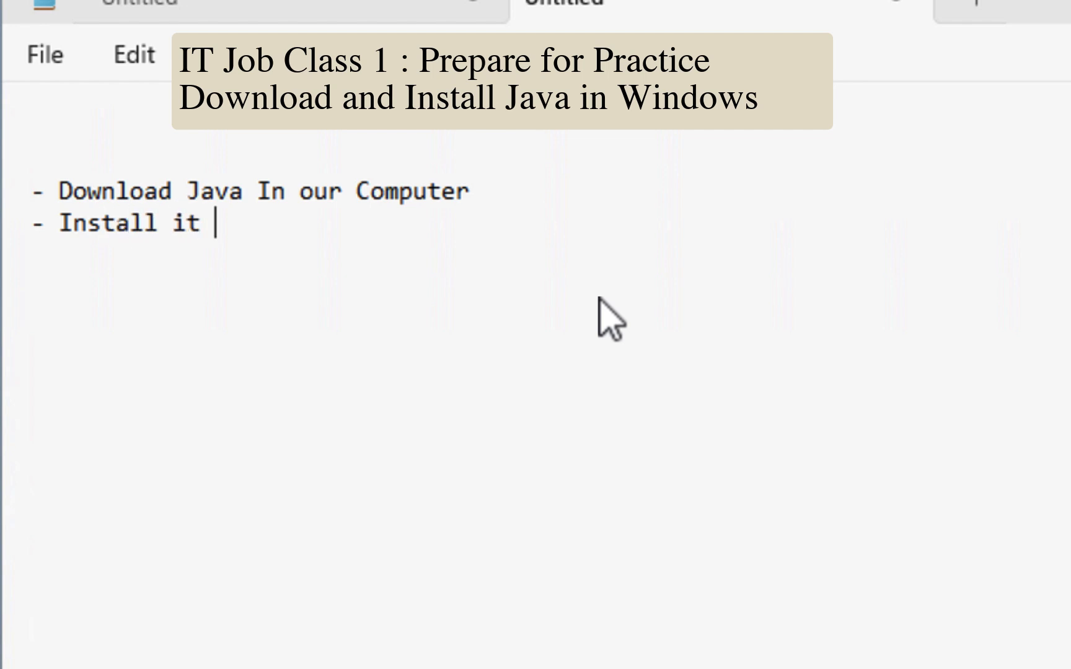
Step: Add the line "- Test that java is Installaed Properly" and enlarge the font of the note's text
key(Return)
text(- Test that)
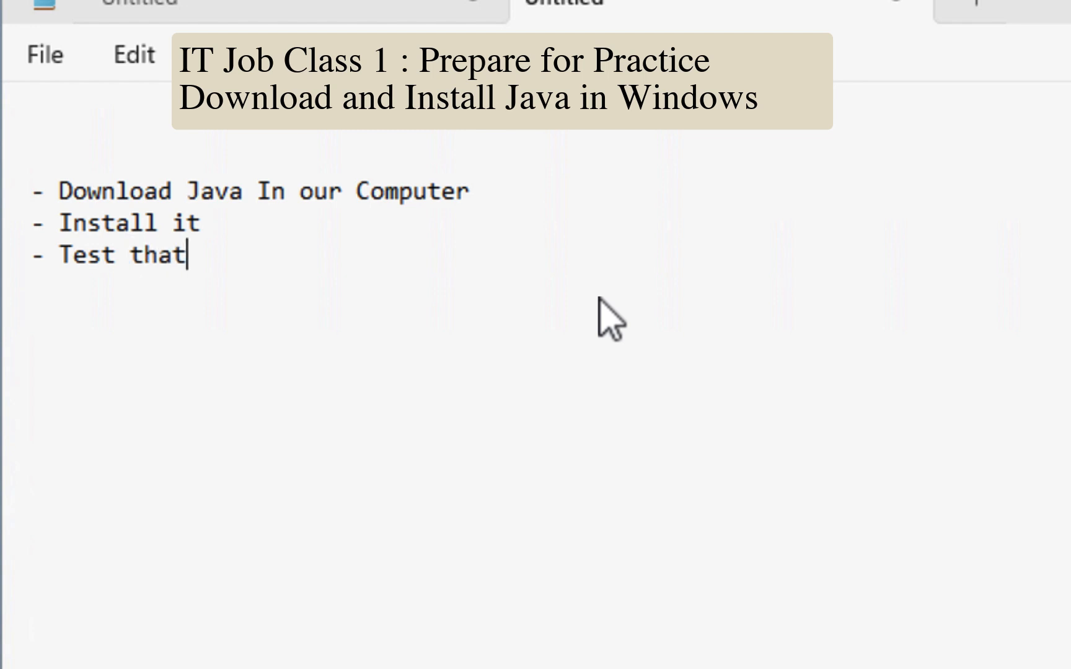
text( java is I)
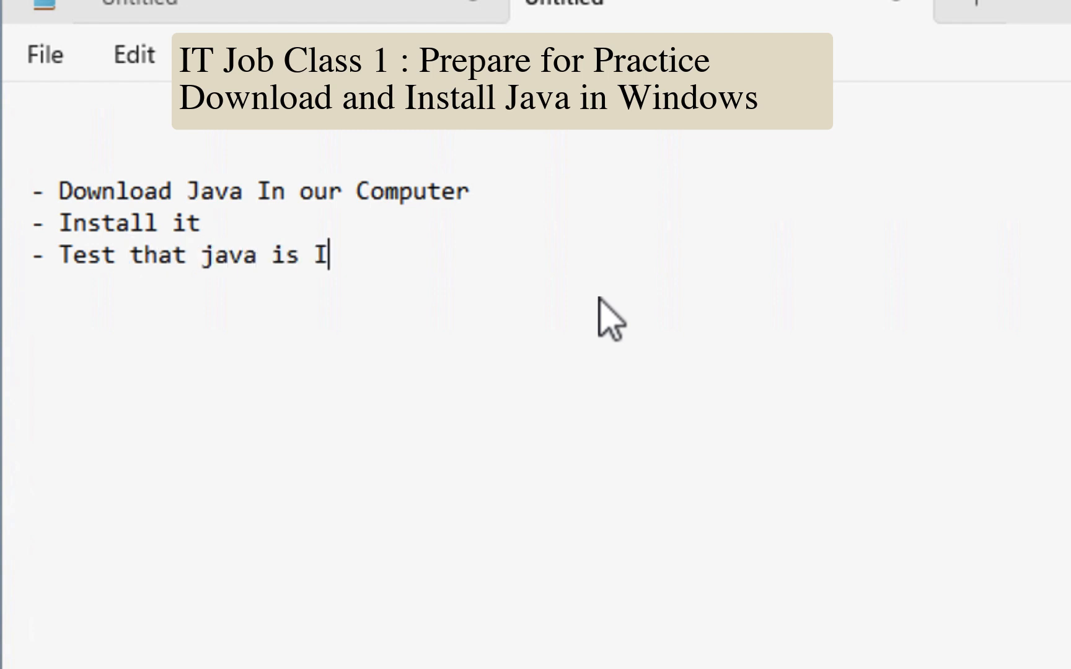
text(nstallaed Properly)
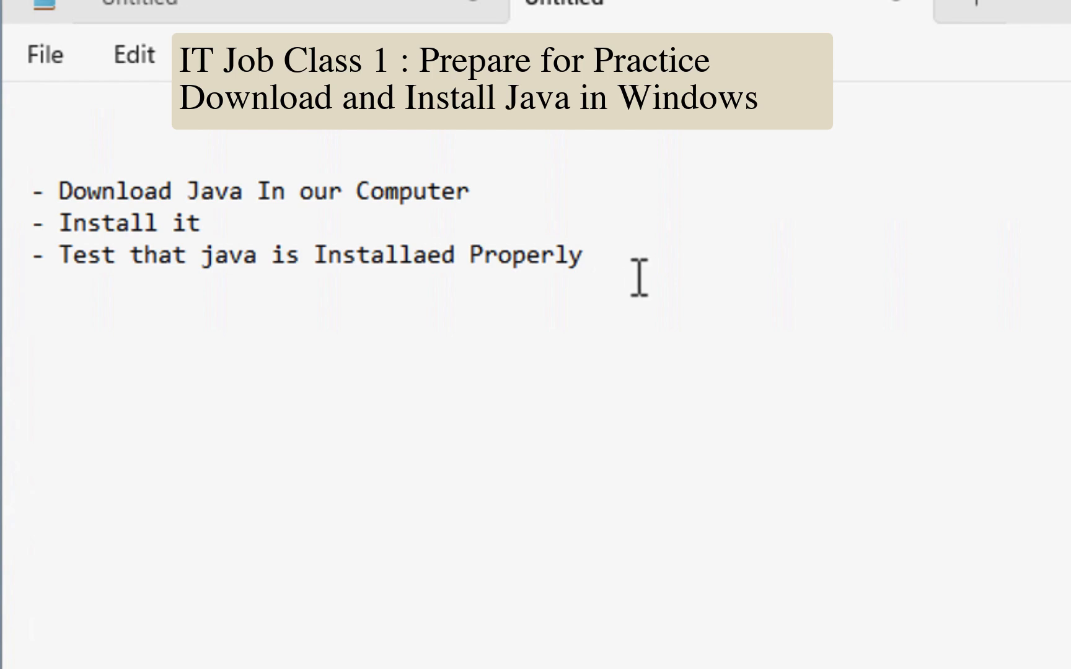
drag(638, 280, 36, 158)
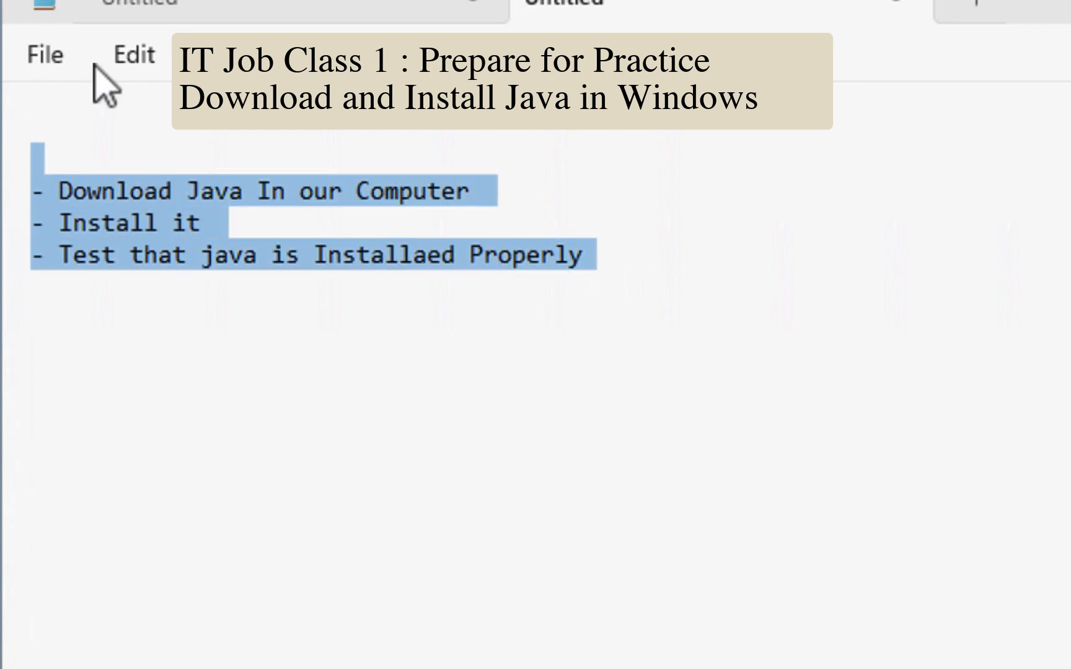
click(134, 55)
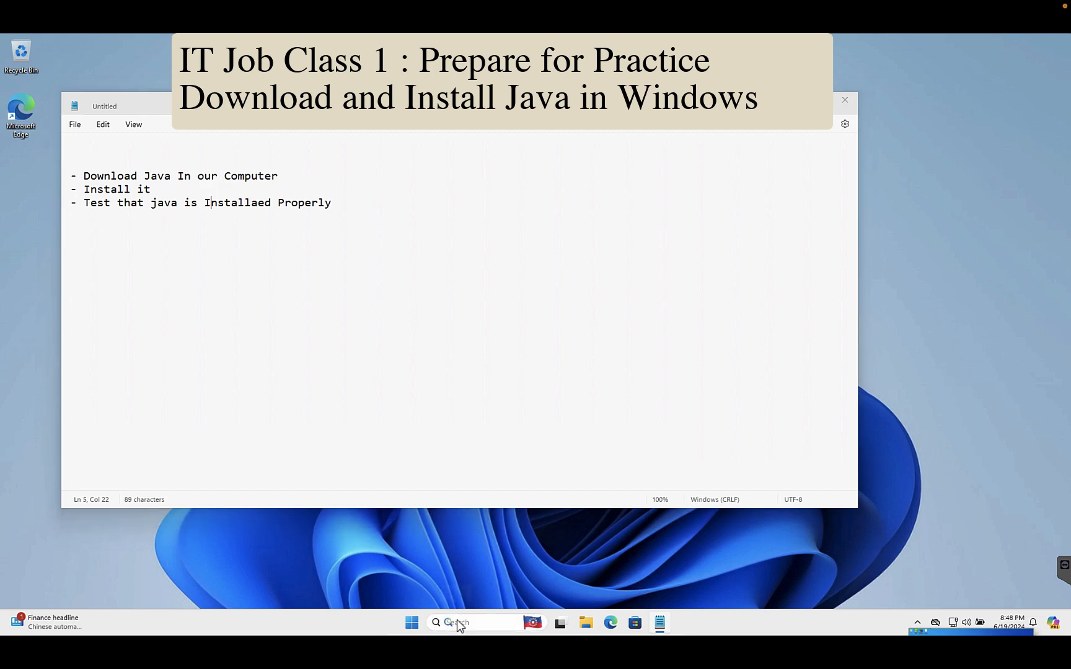
Step: Search Windows for cmd, open Command Prompt and move its window over the note
click(458, 622)
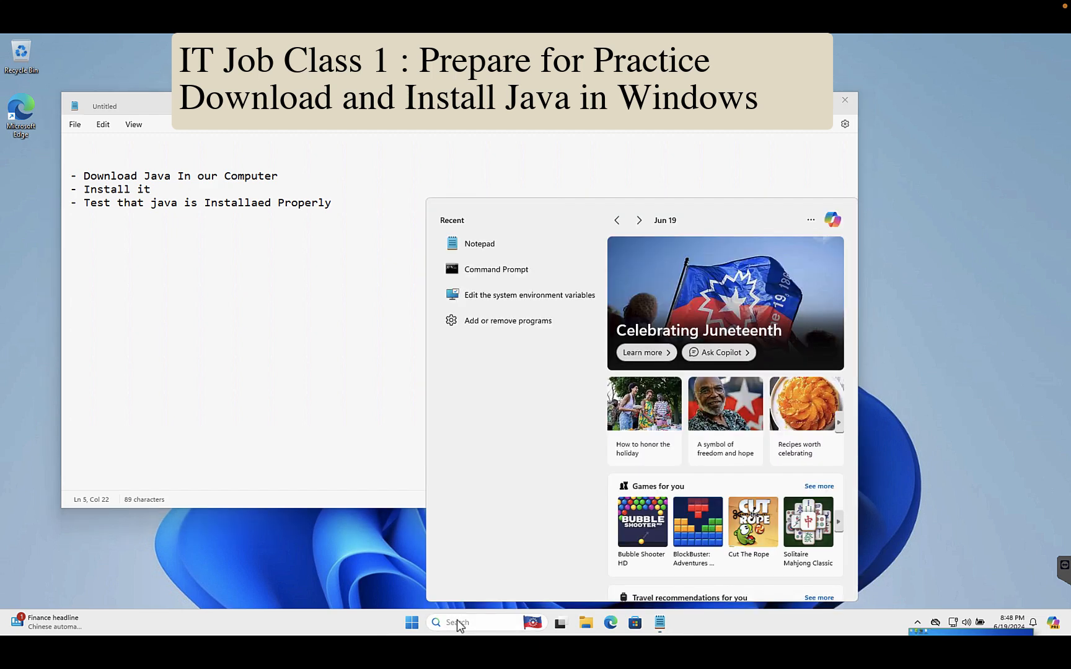
text(cmd)
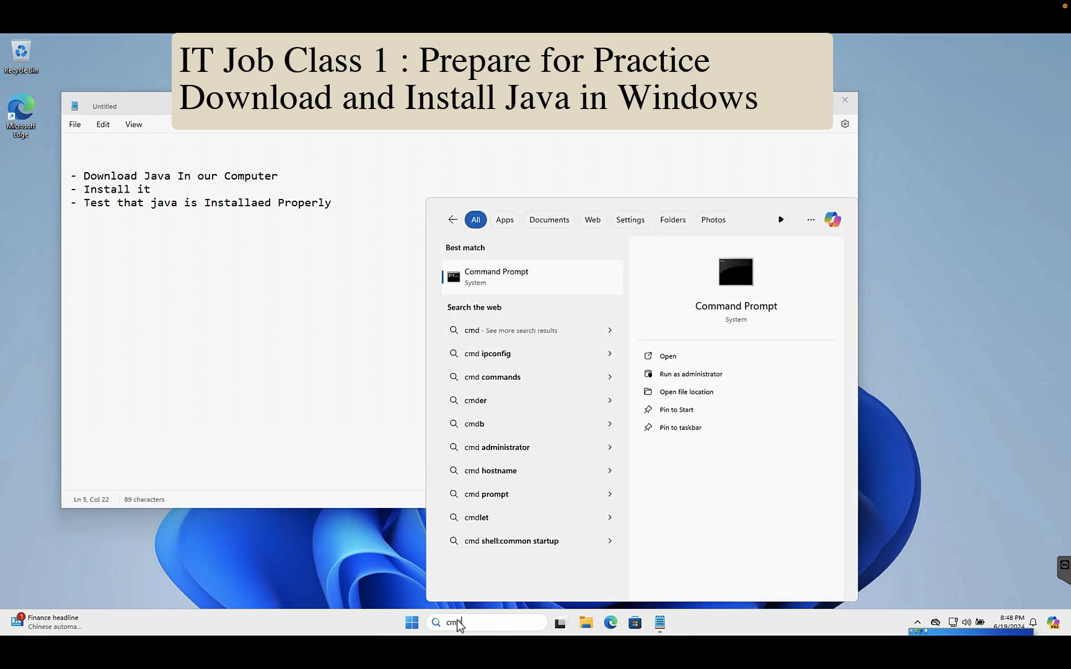
click(549, 270)
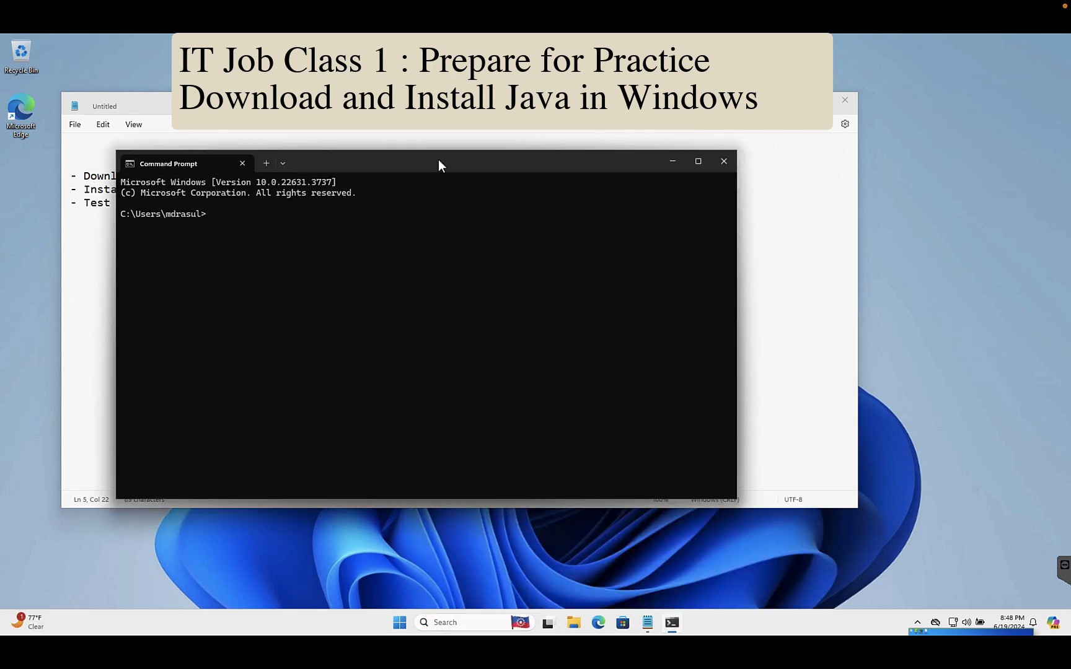
drag(410, 137, 381, 96)
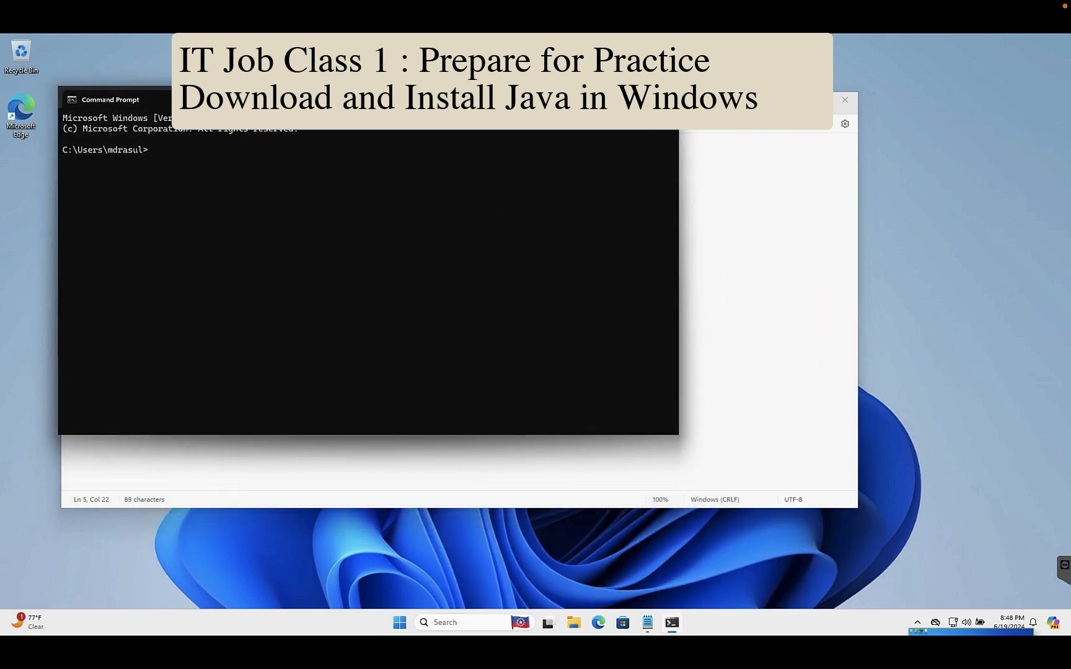
click(443, 624)
text(cmd)
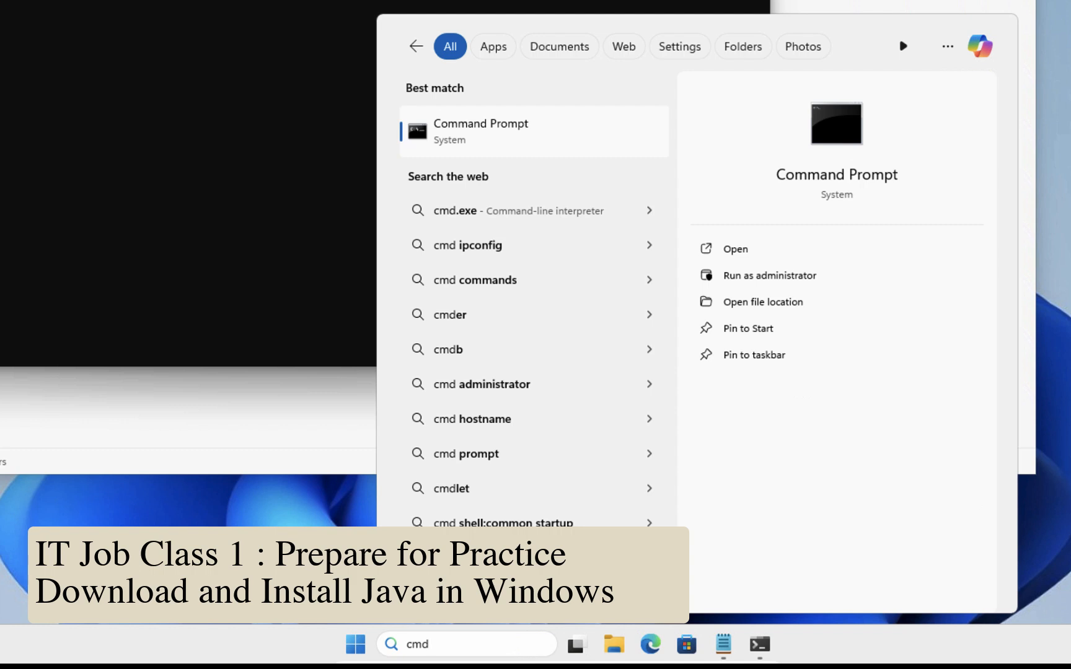
key(Return)
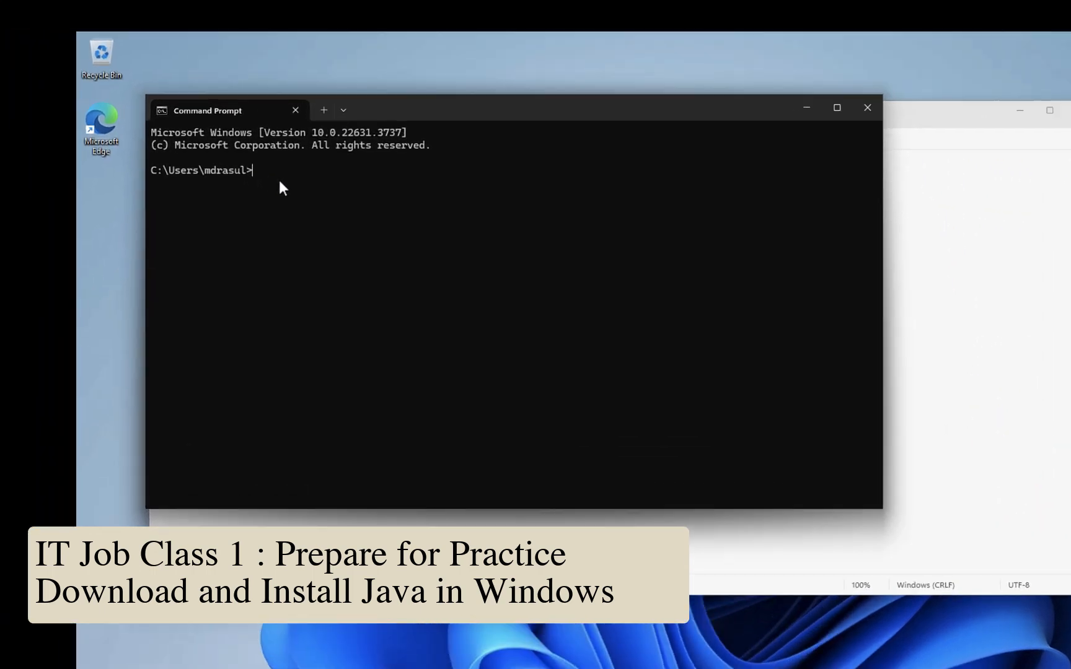
Step: Run the java command in Command Prompt to check whether Java is installed
text(java)
key(Return)
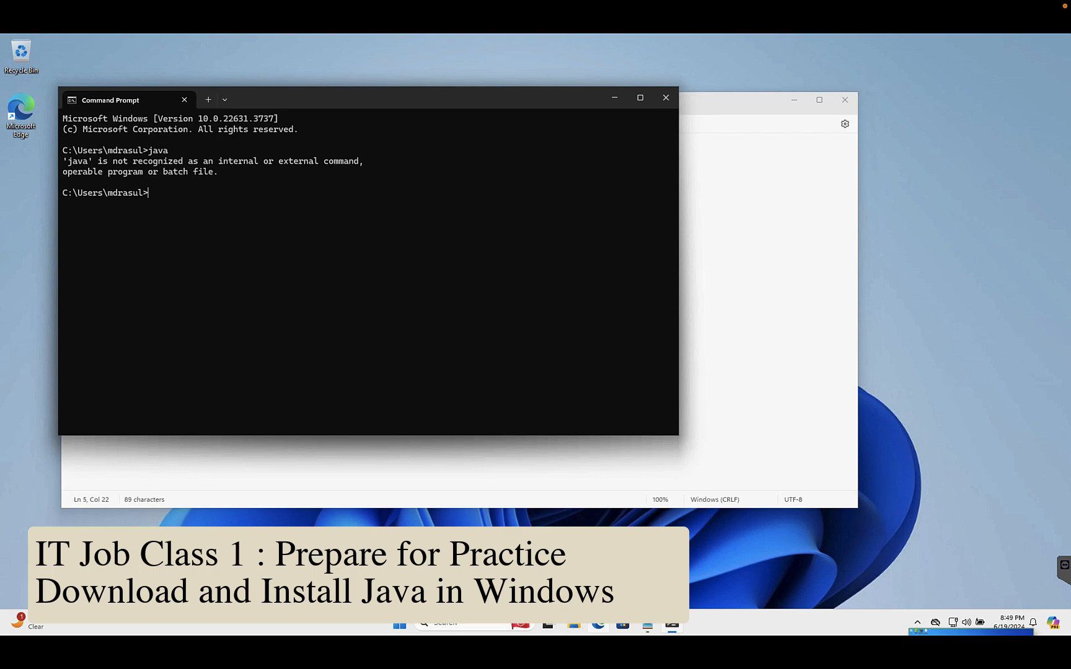
Step: Switch to Microsoft Edge, close the extra new tab and go to google.com
click(598, 623)
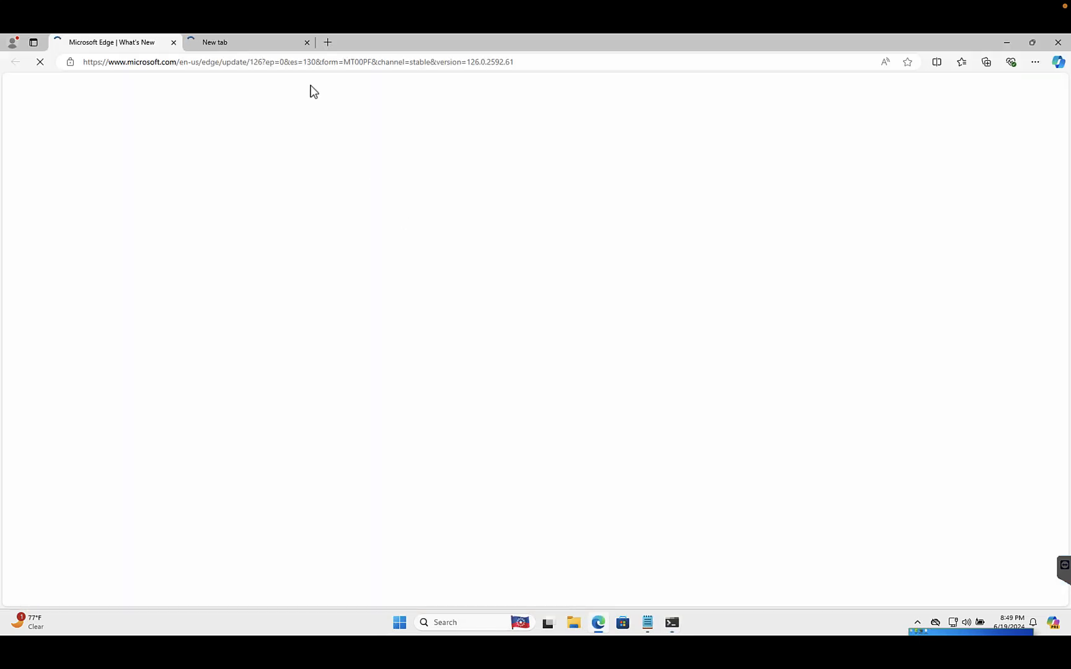
click(307, 42)
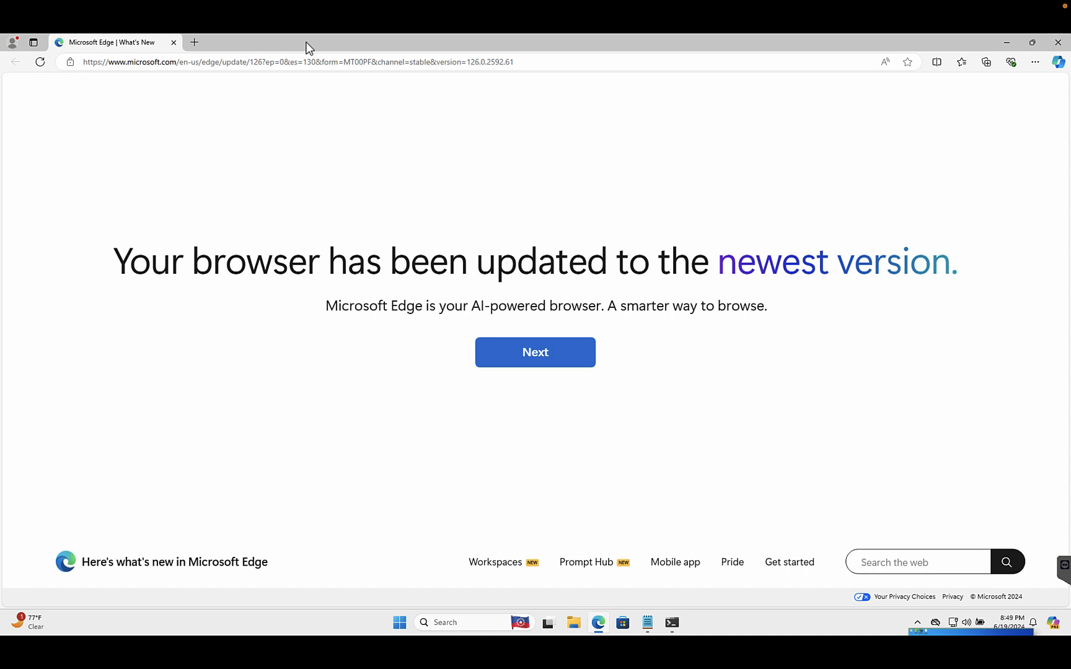
click(282, 61)
text(google.com)
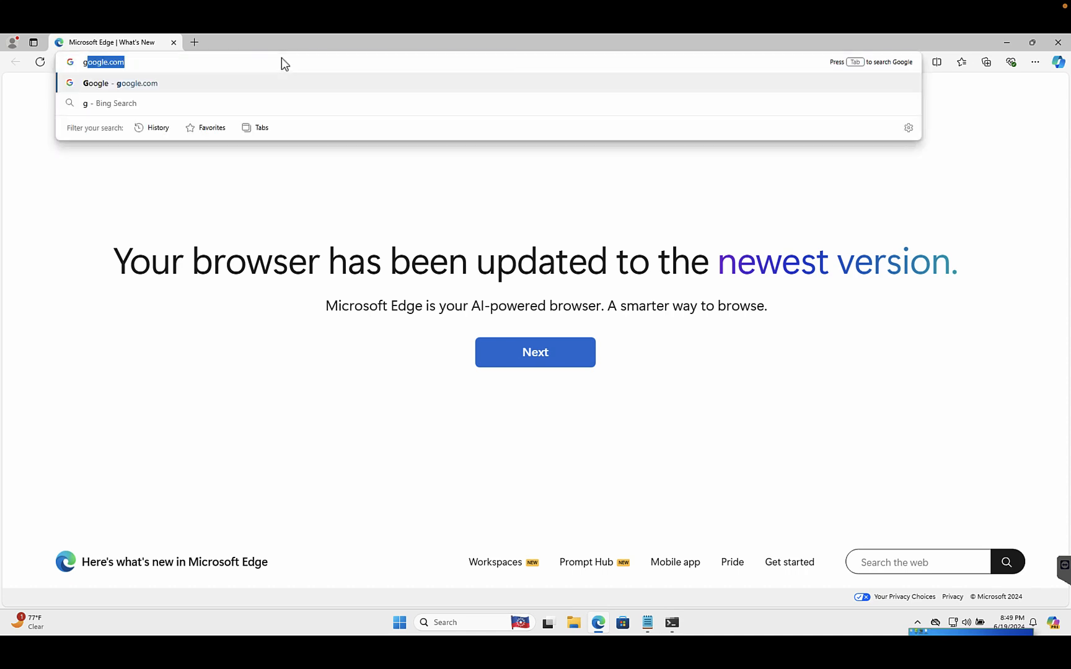
key(Return)
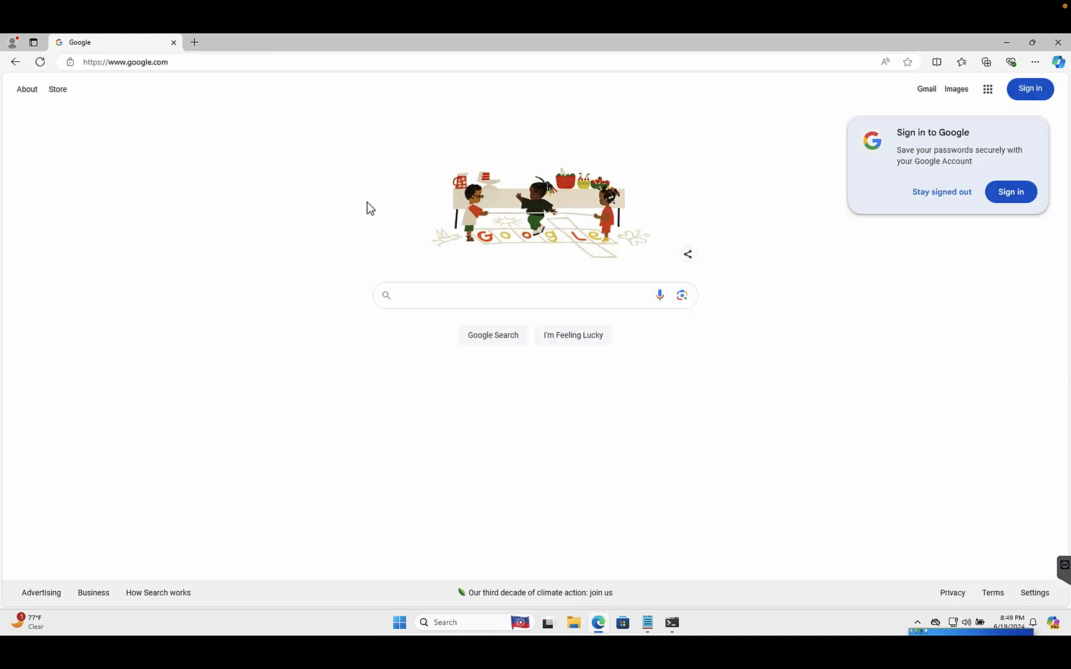
Step: Search Google for "java download" and open Oracle's Java Downloads page from the results
text(Java Down)
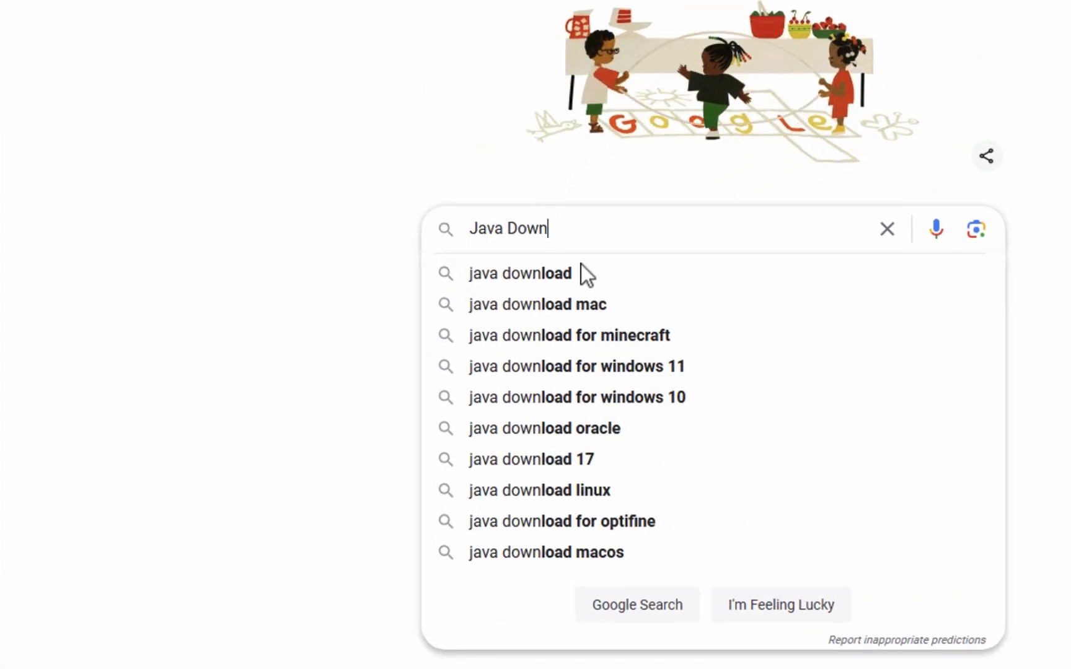
click(581, 266)
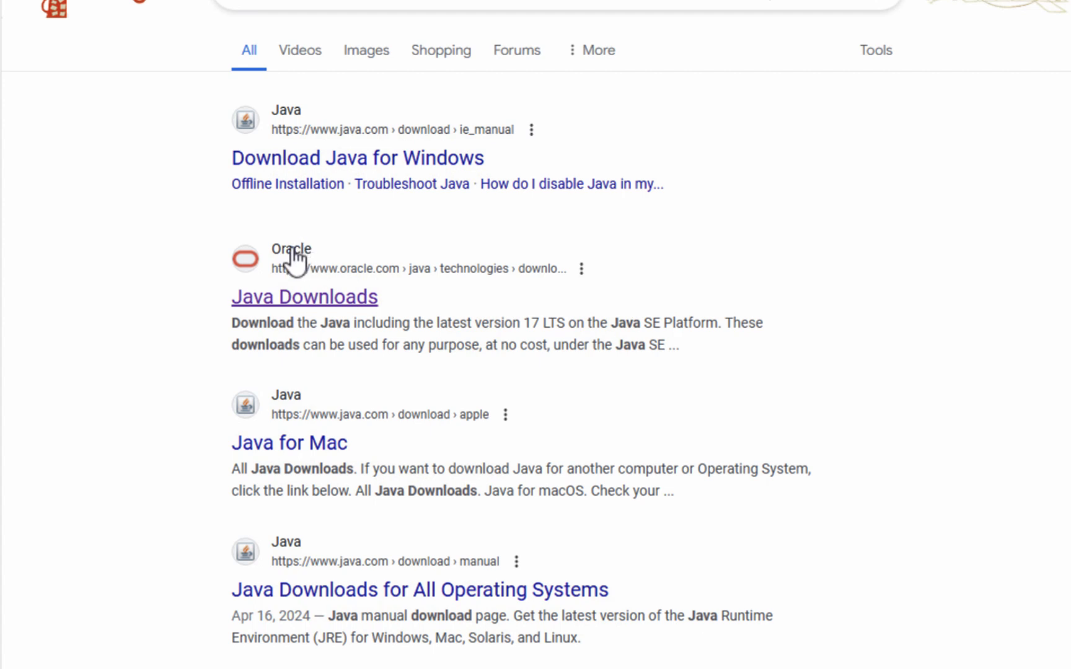
click(346, 298)
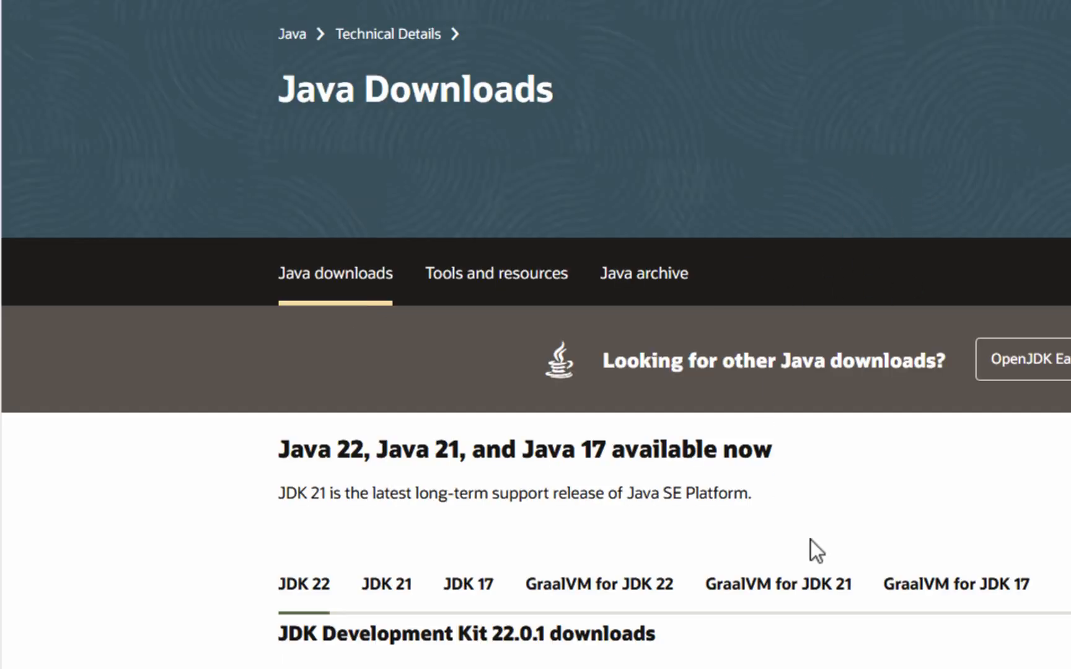
Step: Show the JDK 17 downloads for Windows and download the x64 installer jdk-17_windows-x64_bin.exe
scroll(937, 465, down, 2)
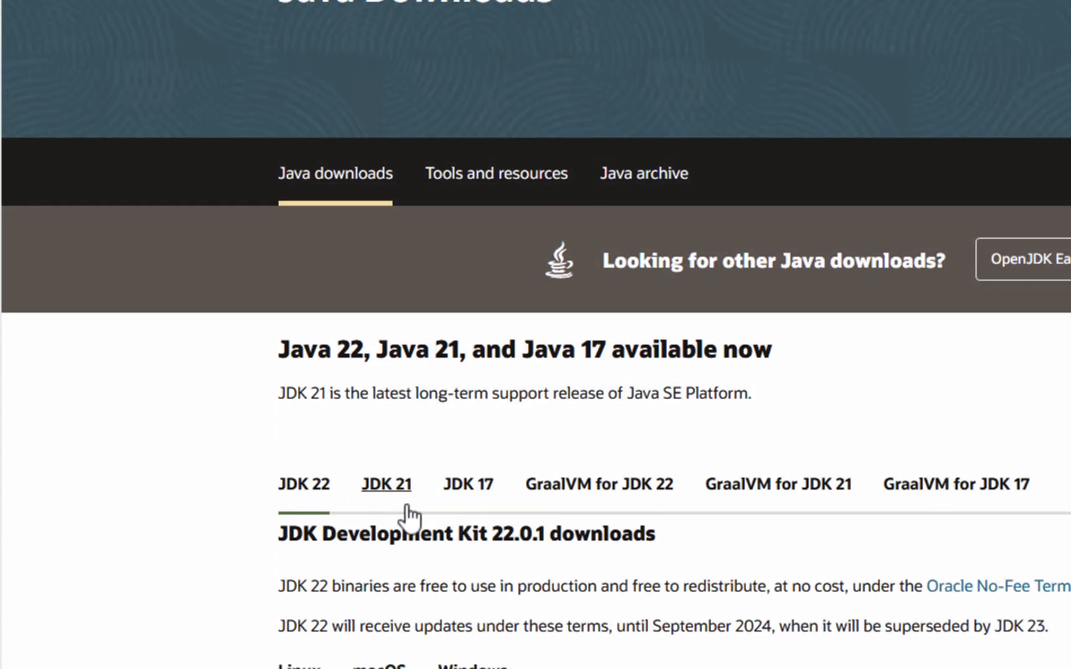
scroll(407, 504, down, 2)
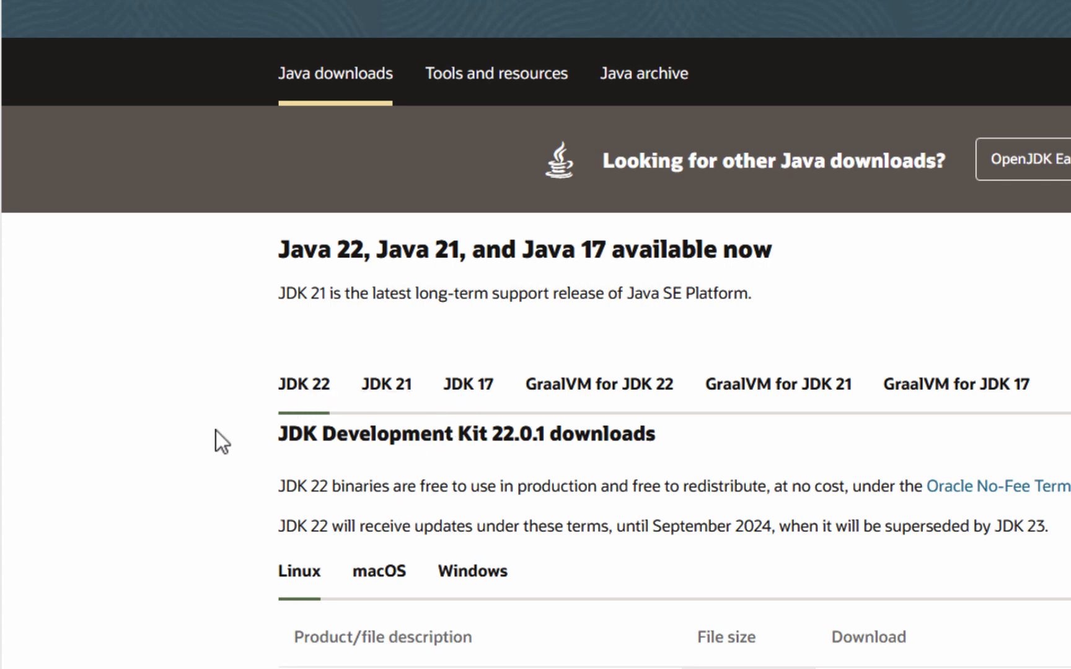
click(468, 399)
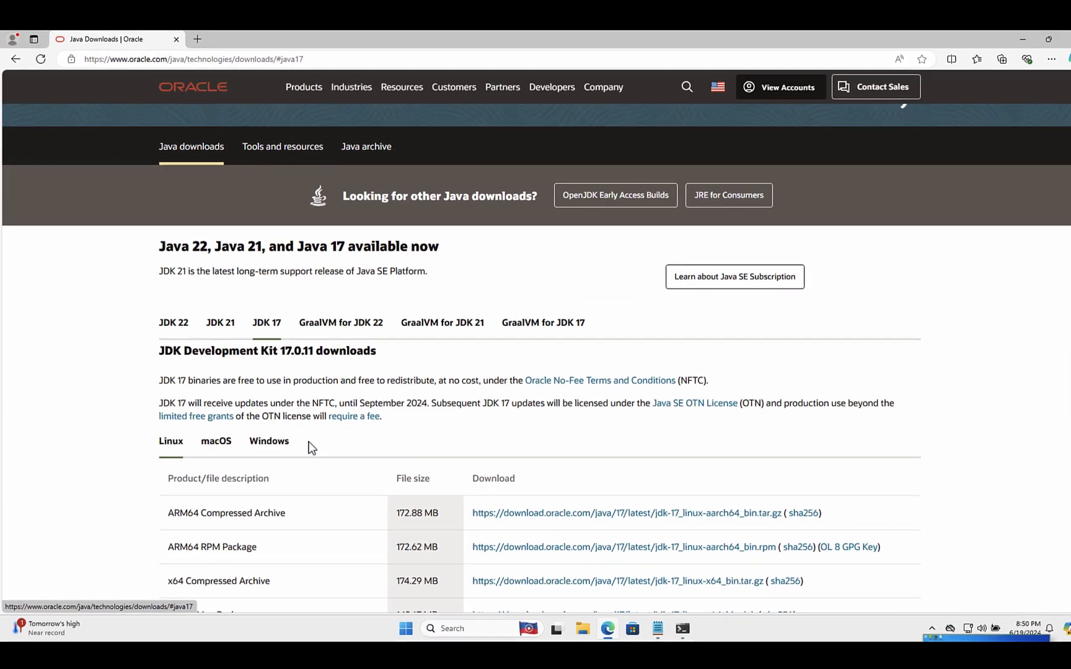
scroll(543, 594, down, 3)
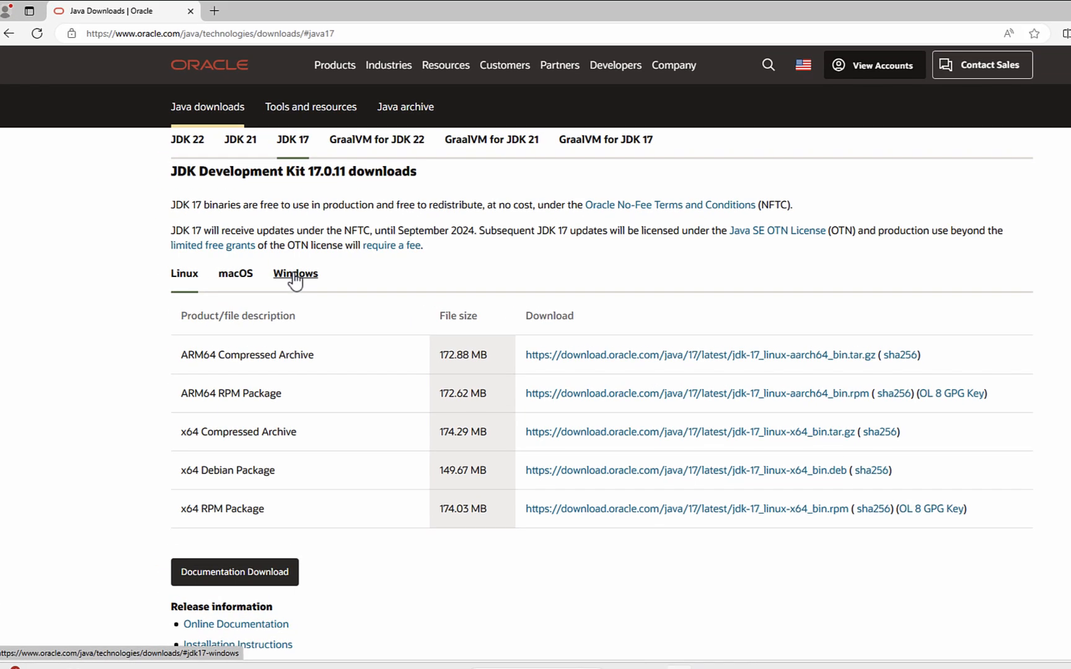
click(264, 273)
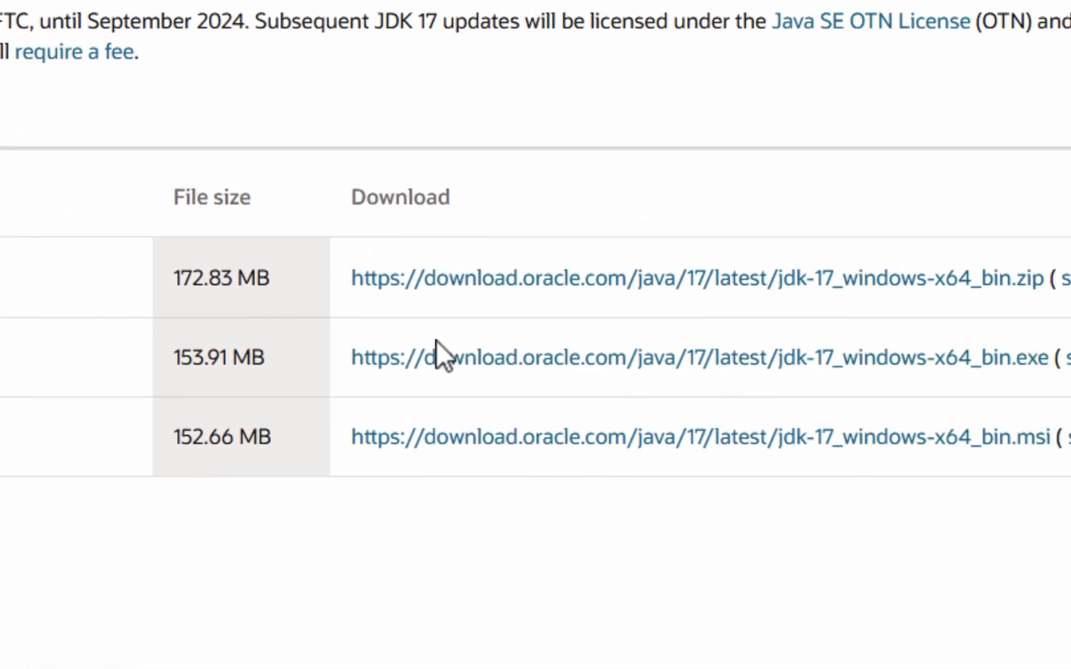
click(407, 368)
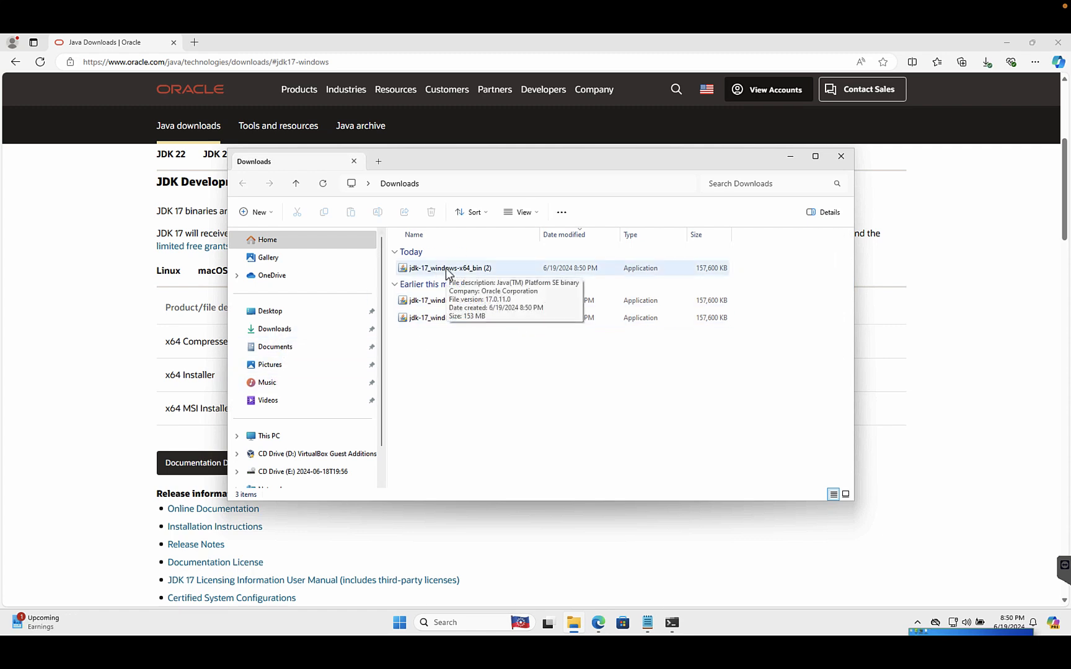
Step: Run the downloaded installer jdk-17_windows-x64_bin (2), allow it to make changes, and install the JDK to the default folder C:\Program Files\Java\jdk-17\
double_click(447, 268)
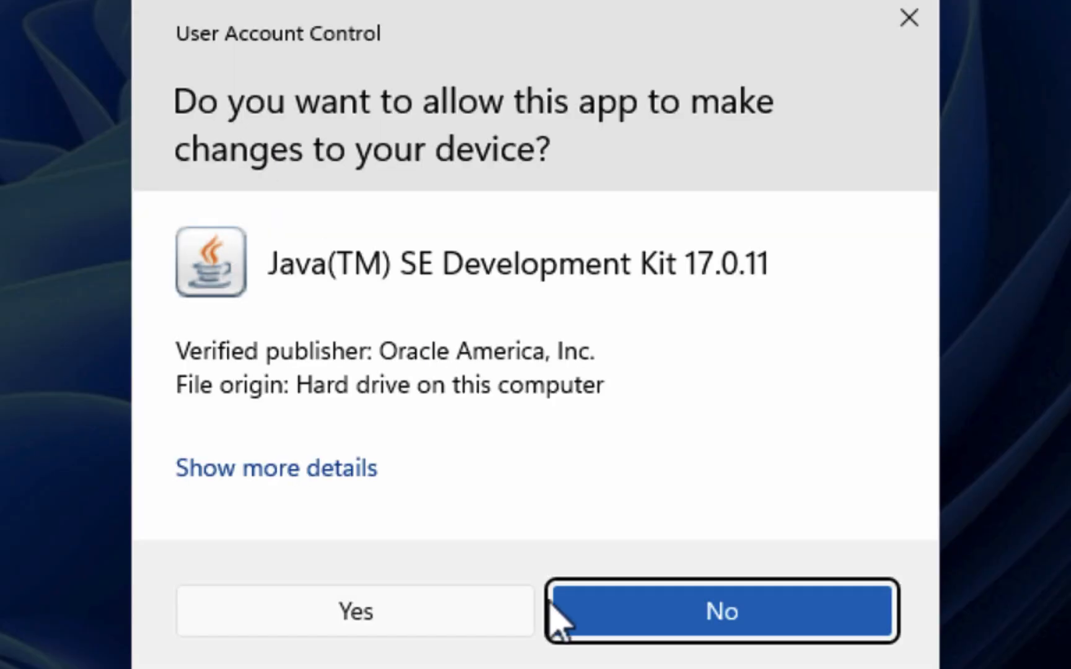
click(423, 610)
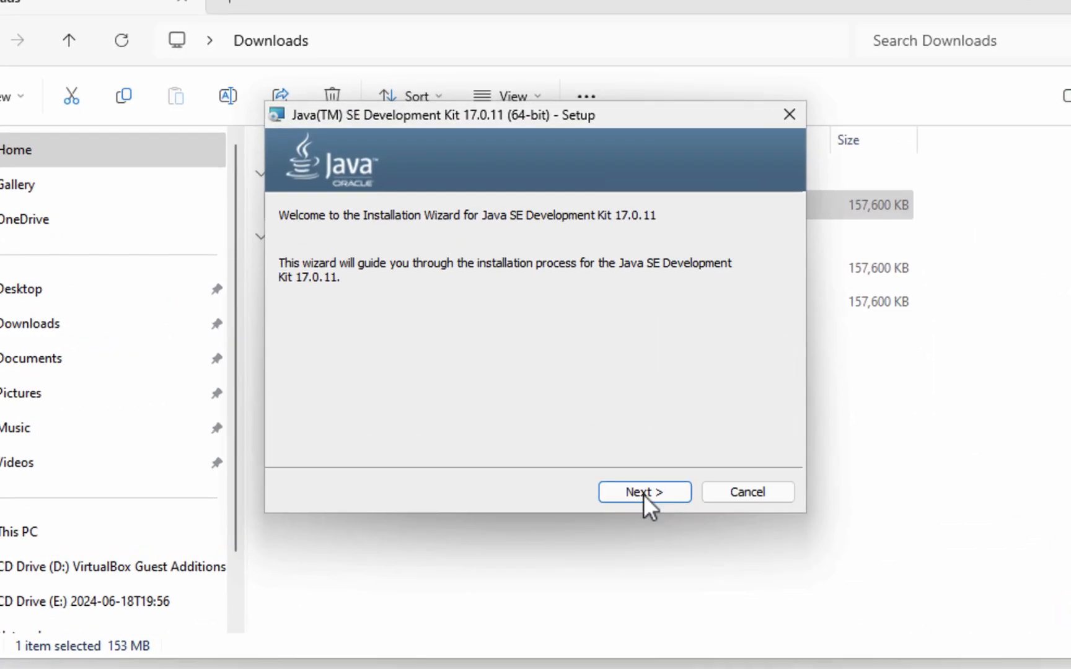
click(624, 464)
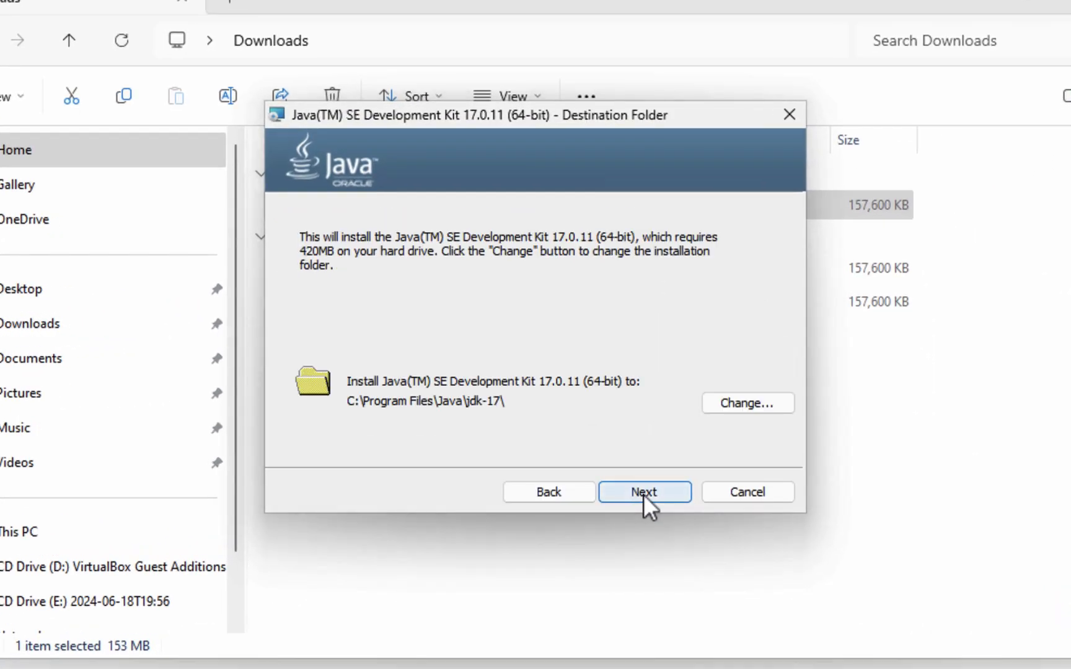
click(642, 492)
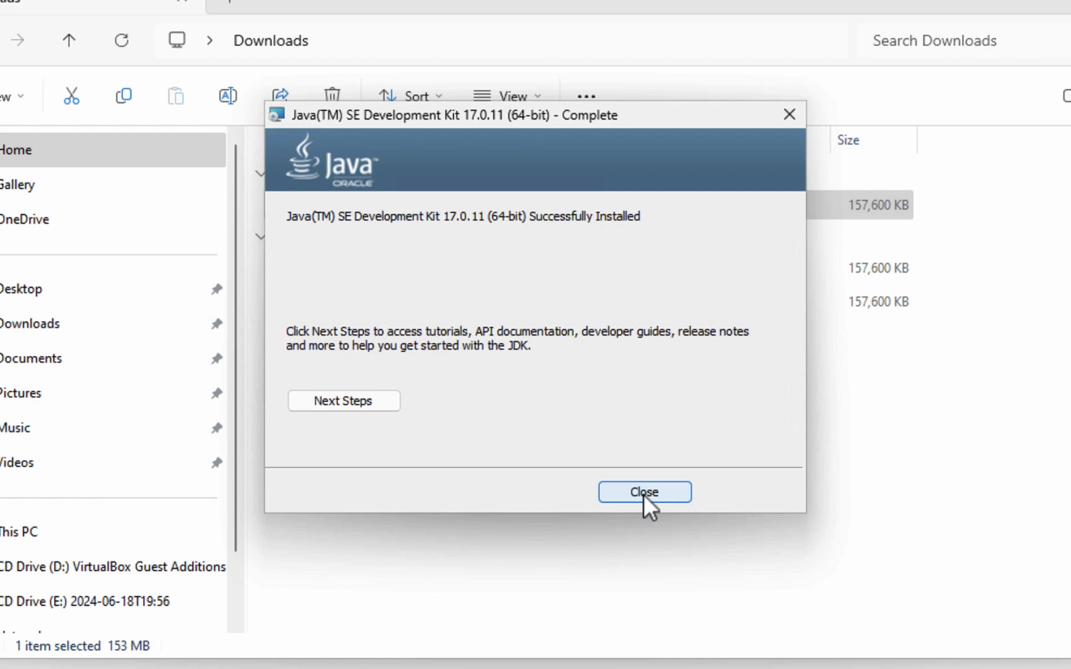
click(643, 493)
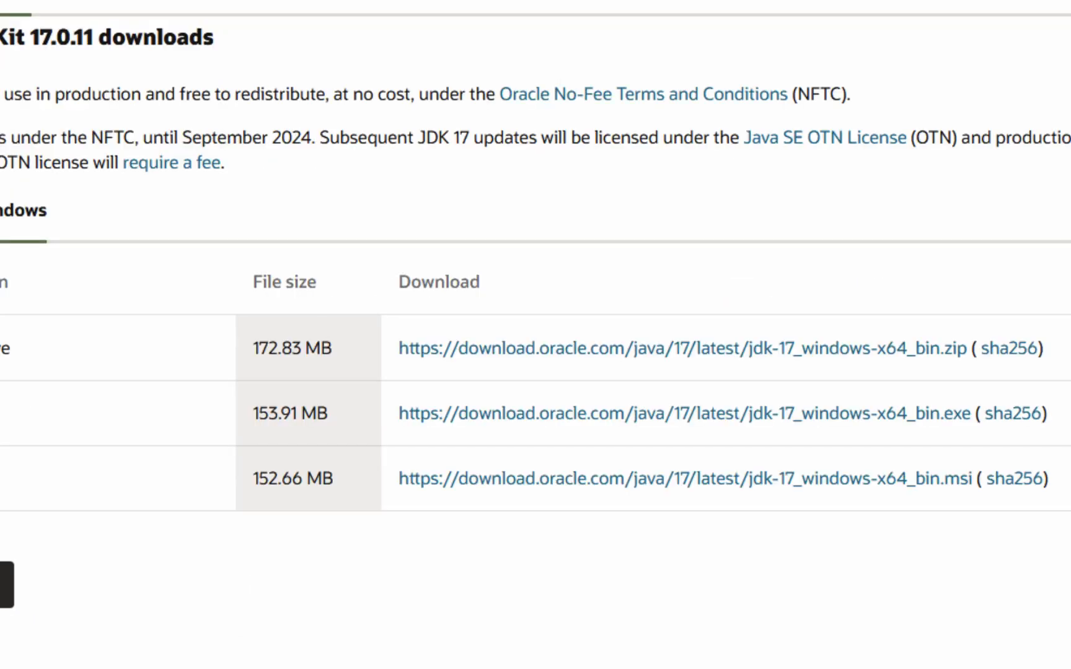
Step: Open a new Command Prompt, run the java command to test the installation, and look through its output
key(super)
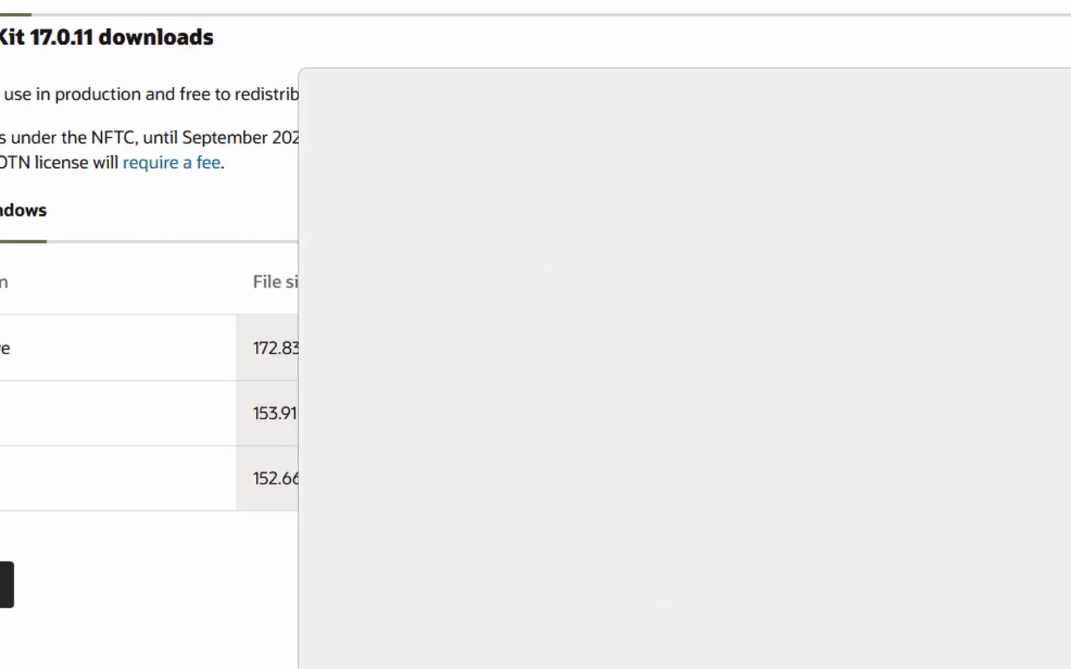
text(cmd)
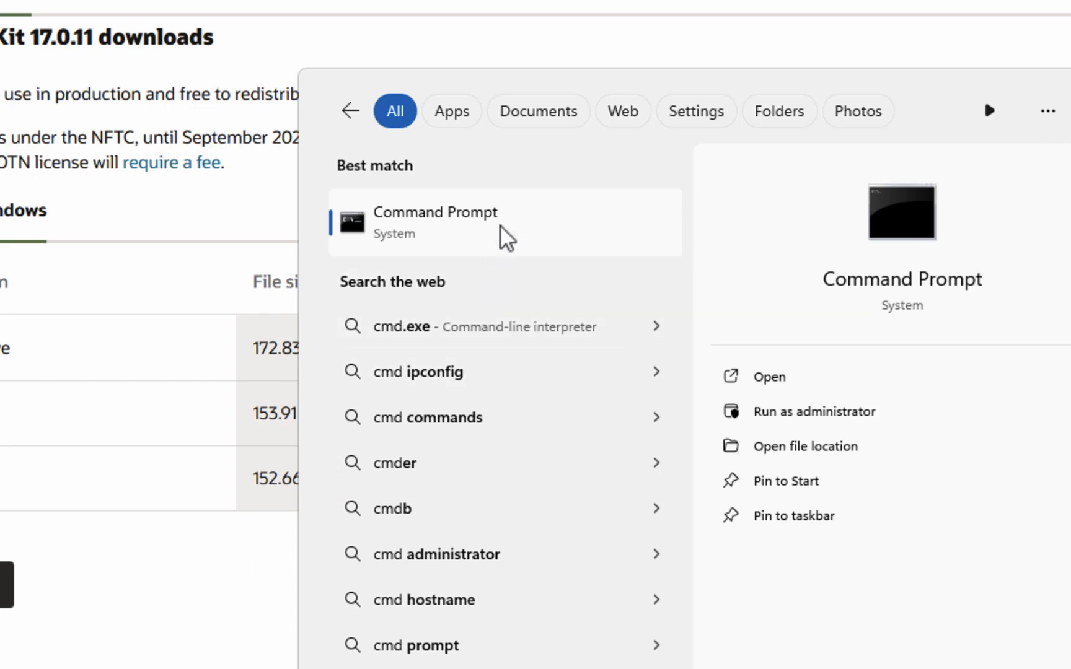
click(504, 235)
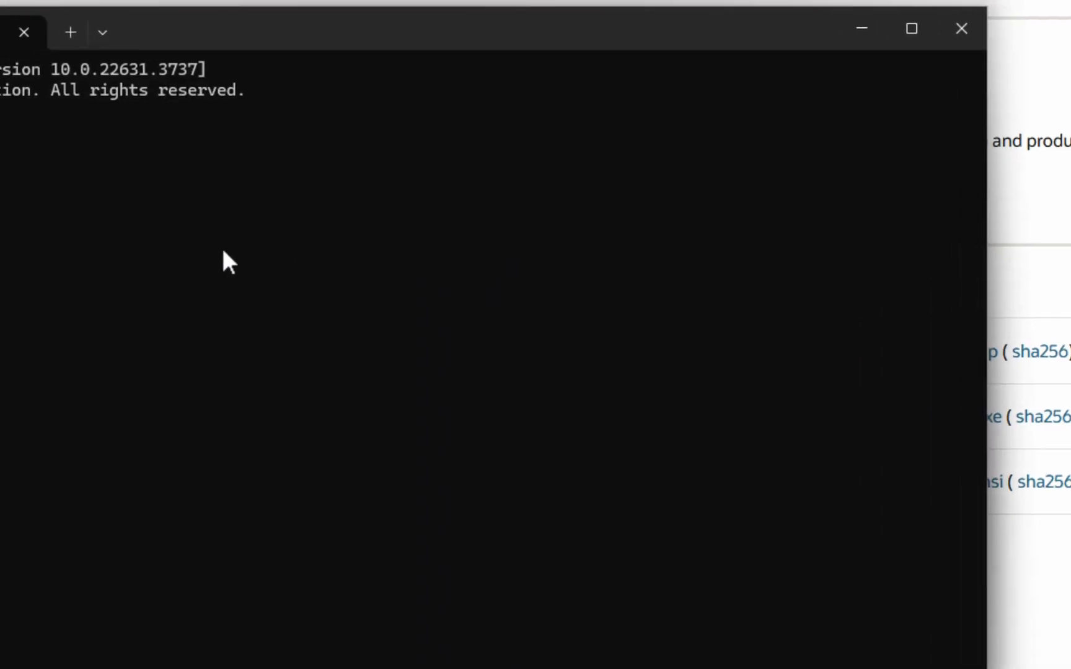
text(java)
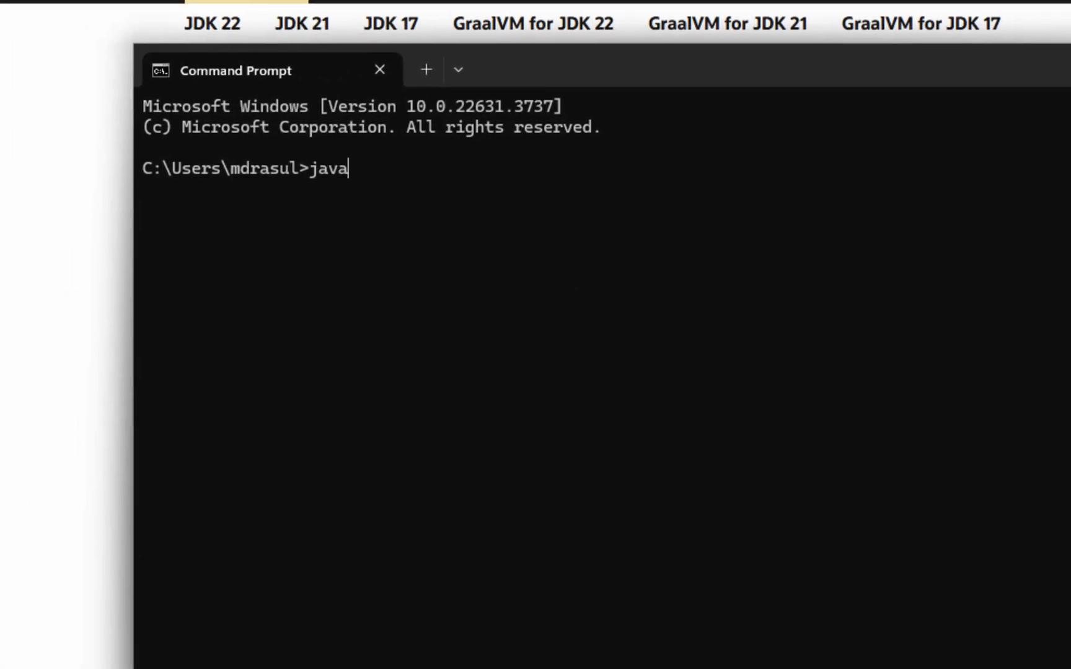
key(Return)
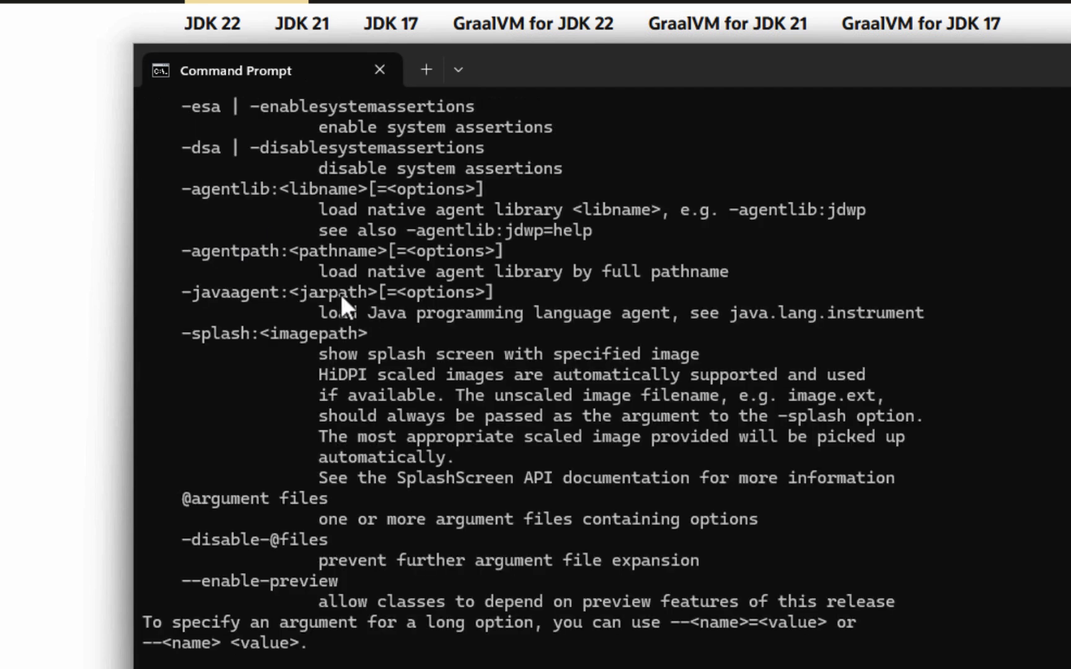
scroll(340, 294, up, 6)
scroll(340, 294, up, 3)
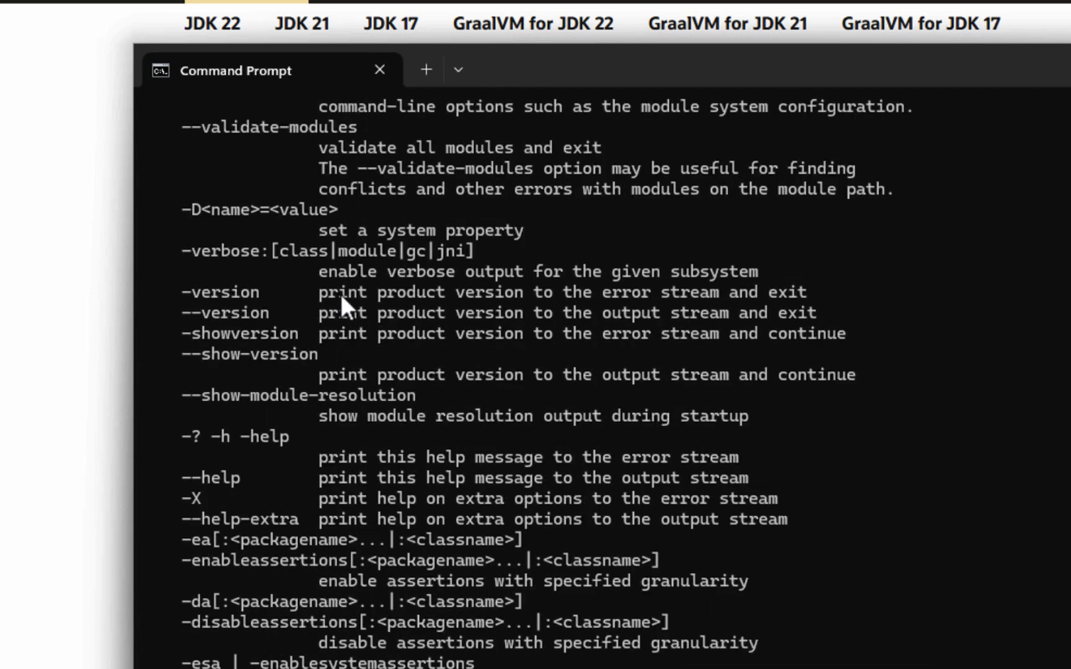